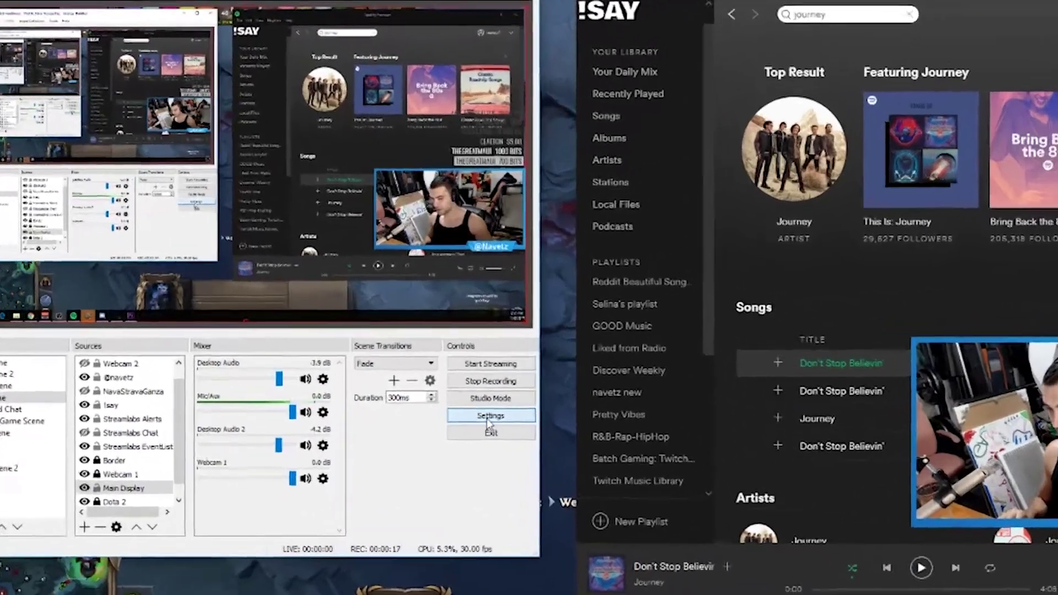
Open the output settings and review the audio track selections for streaming and recording.
{"action": "left_click", "coordinate": [435, 369]}
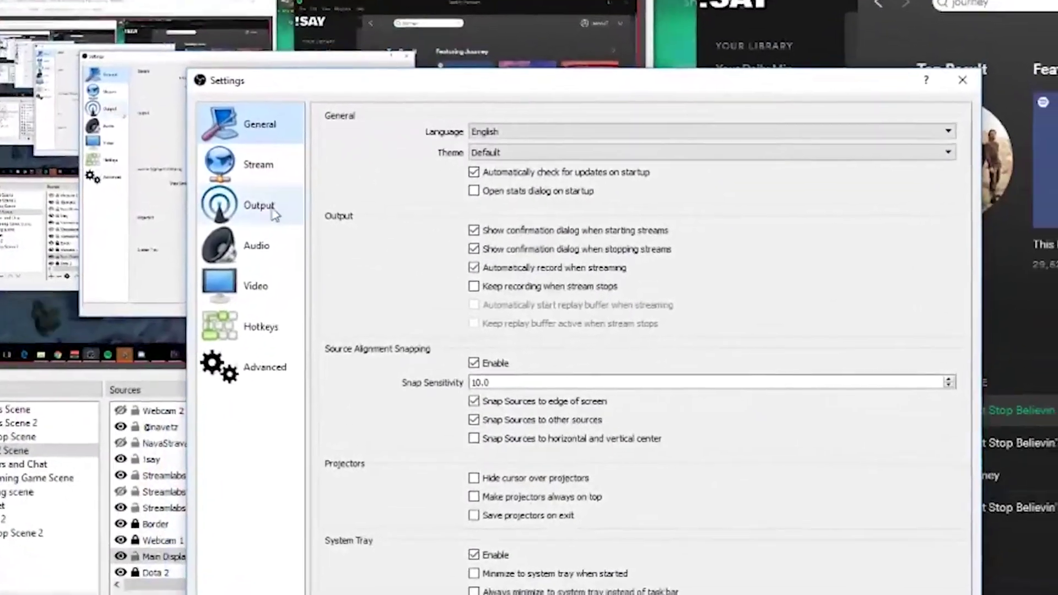
{"action": "left_click", "coordinate": [71, 127]}
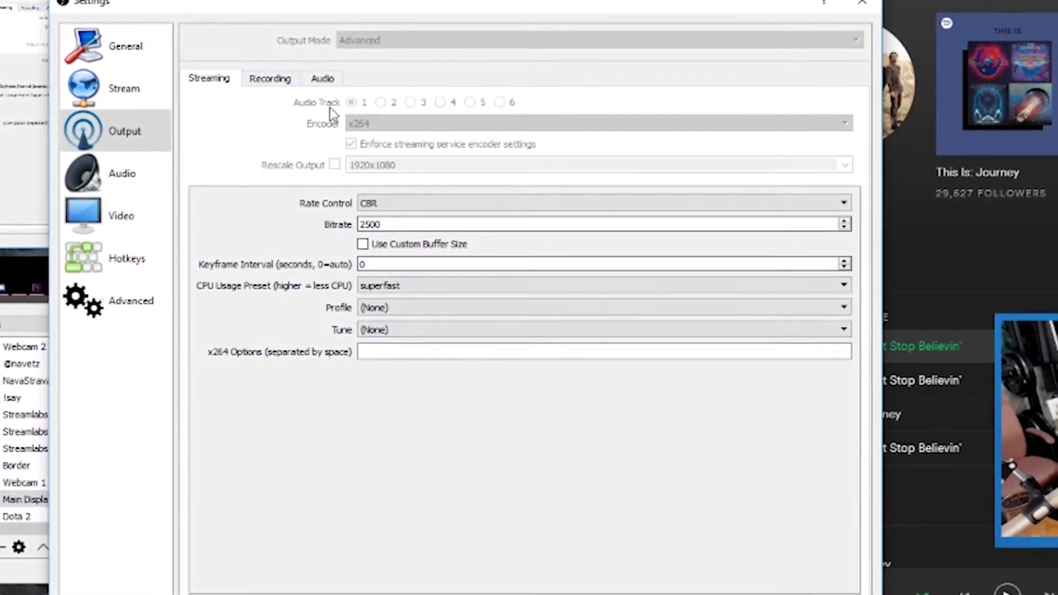
{"action": "left_click", "coordinate": [284, 81]}
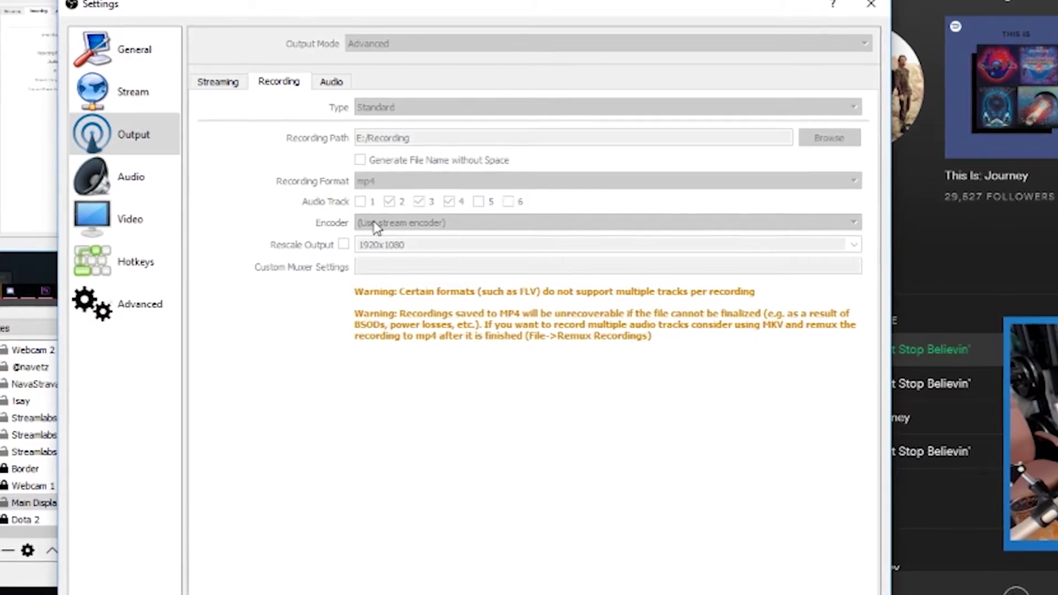
{"action": "left_click", "coordinate": [234, 83]}
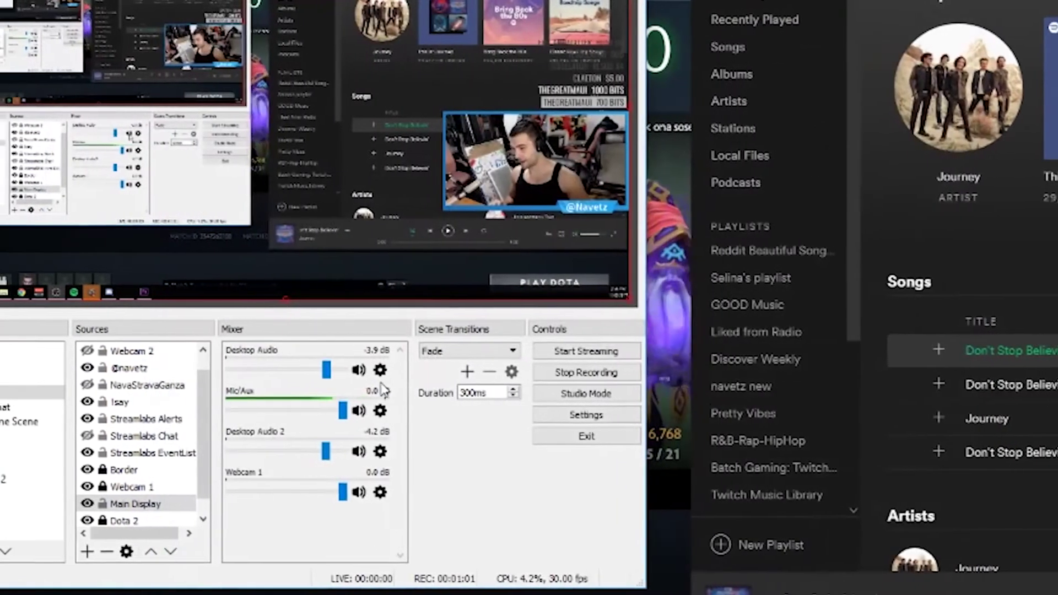
Open the advanced audio properties, review which tracks each audio source is assigned to, and close them.
{"action": "left_click", "coordinate": [402, 371]}
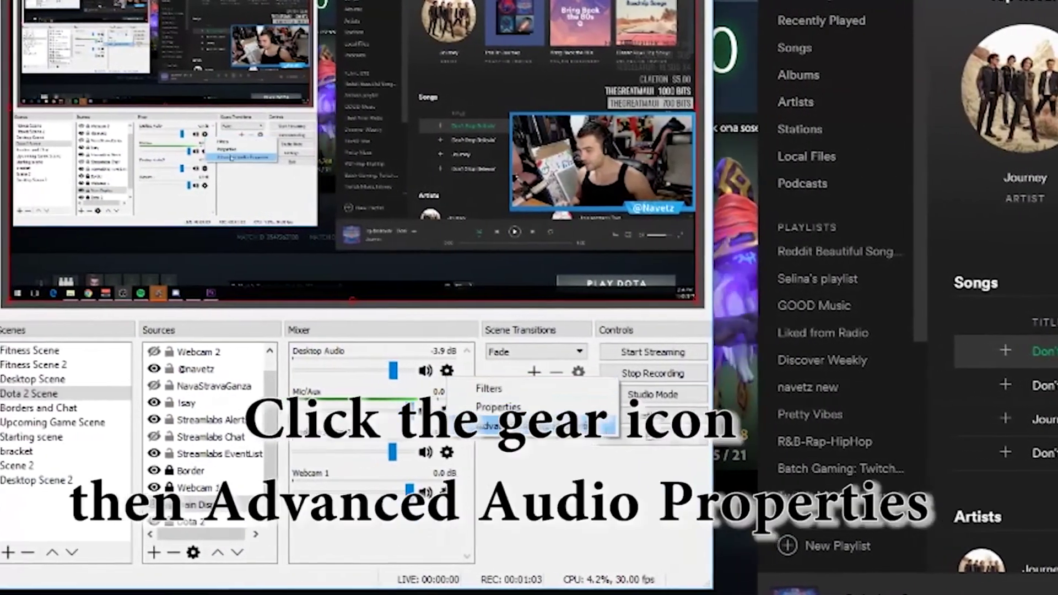
{"action": "left_click", "coordinate": [515, 426]}
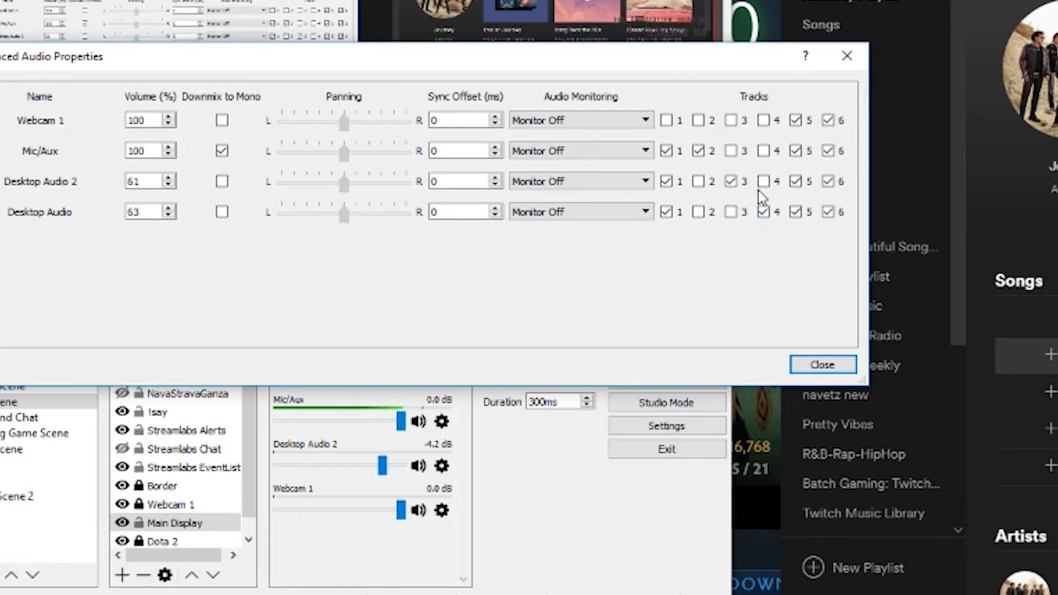
{"action": "left_click", "coordinate": [821, 366]}
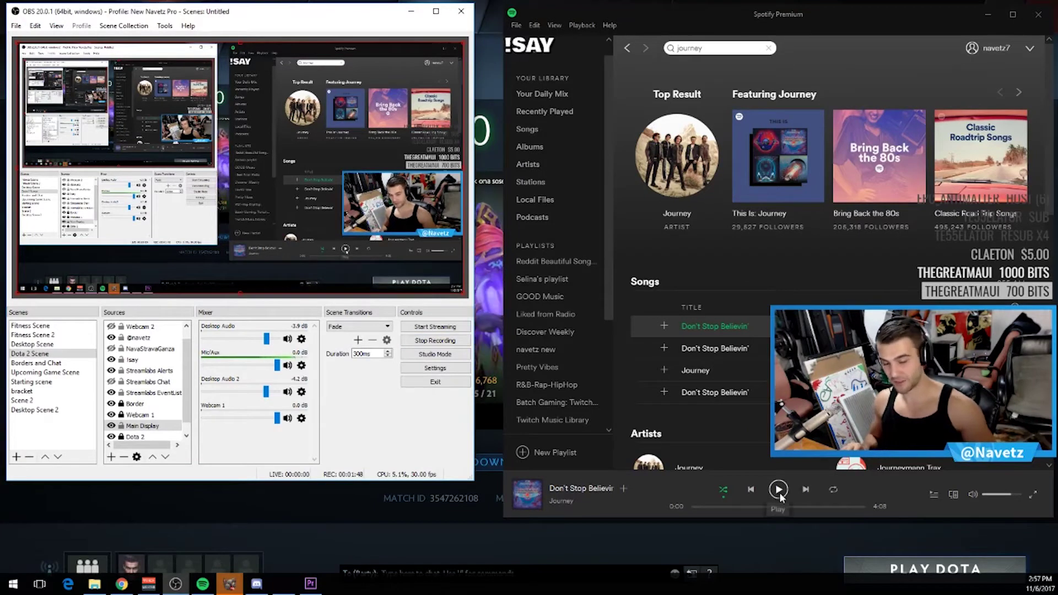
Start playing "Don't Stop Believin'" in Spotify and open the second live Dota 2 match in-game as a spectator.
{"action": "left_click", "coordinate": [778, 490]}
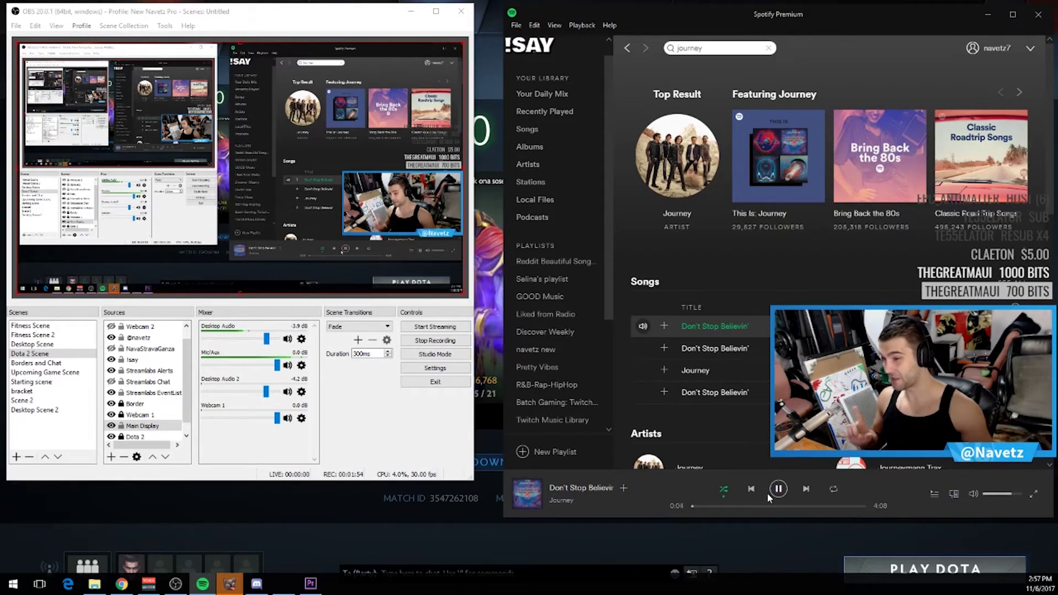
{"action": "left_click", "coordinate": [792, 547]}
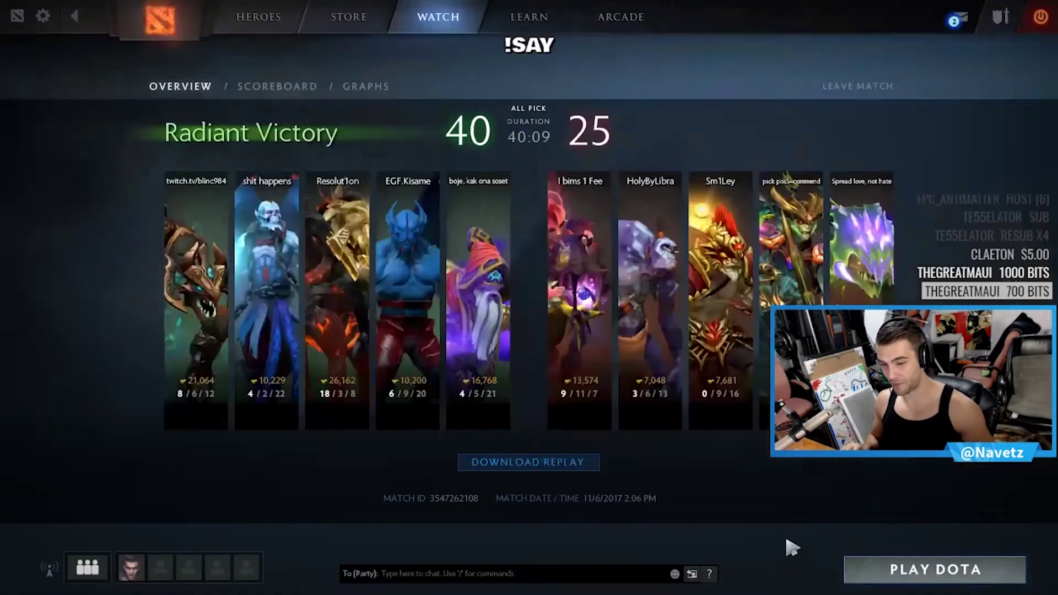
{"action": "left_click", "coordinate": [449, 22]}
{"action": "left_click", "coordinate": [270, 175]}
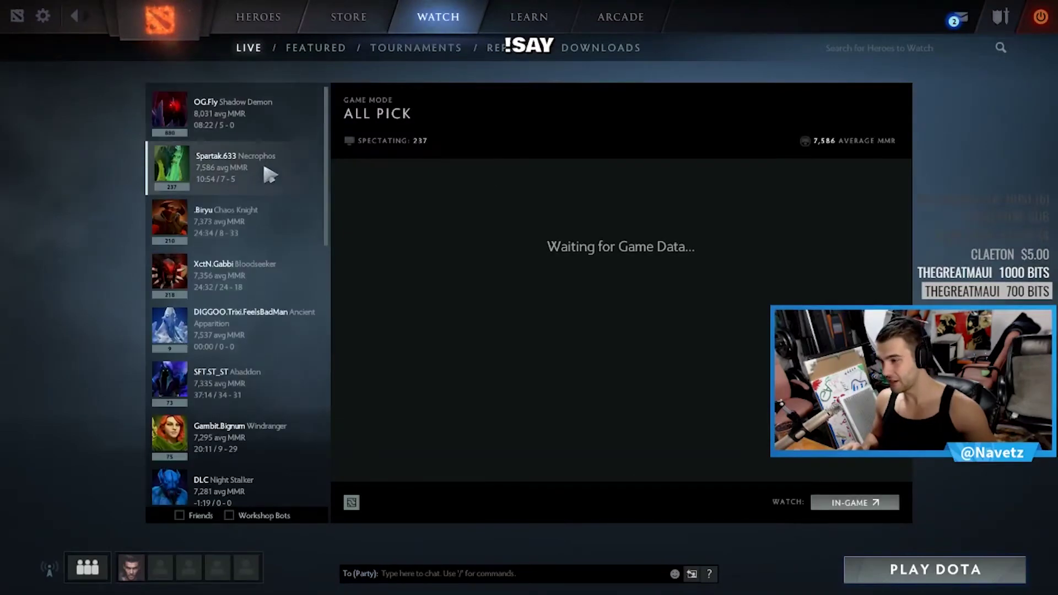
{"action": "left_click", "coordinate": [864, 510]}
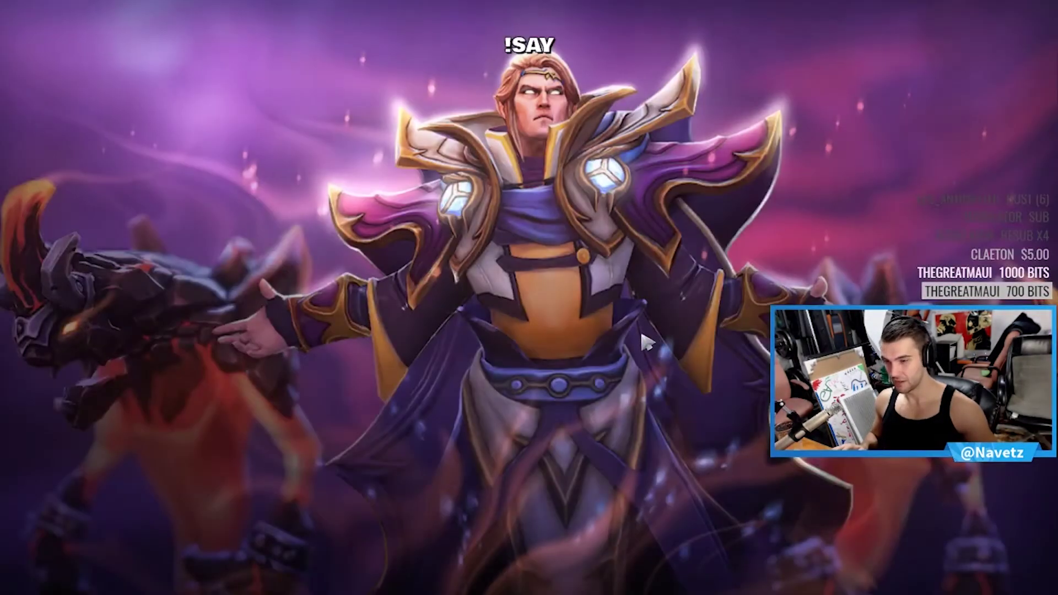
Pause the song in Spotify and switch back through the running match to OBS so only game audio plays.
{"action": "key", "text": "alt+Tab"}
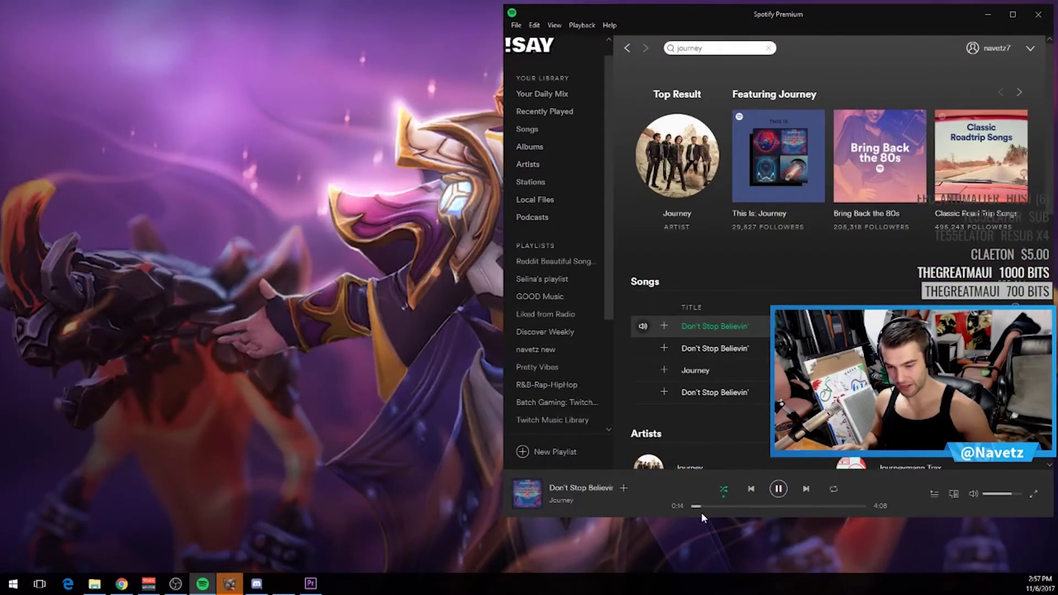
{"action": "left_click", "coordinate": [779, 489]}
{"action": "key", "text": "alt+Tab"}
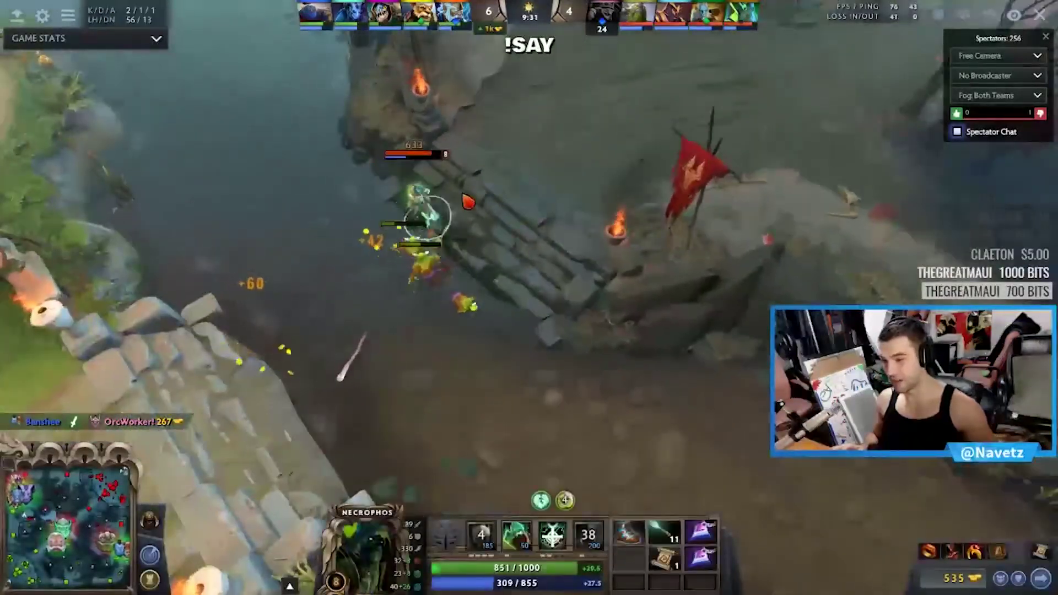
{"action": "key", "text": "alt+Tab"}
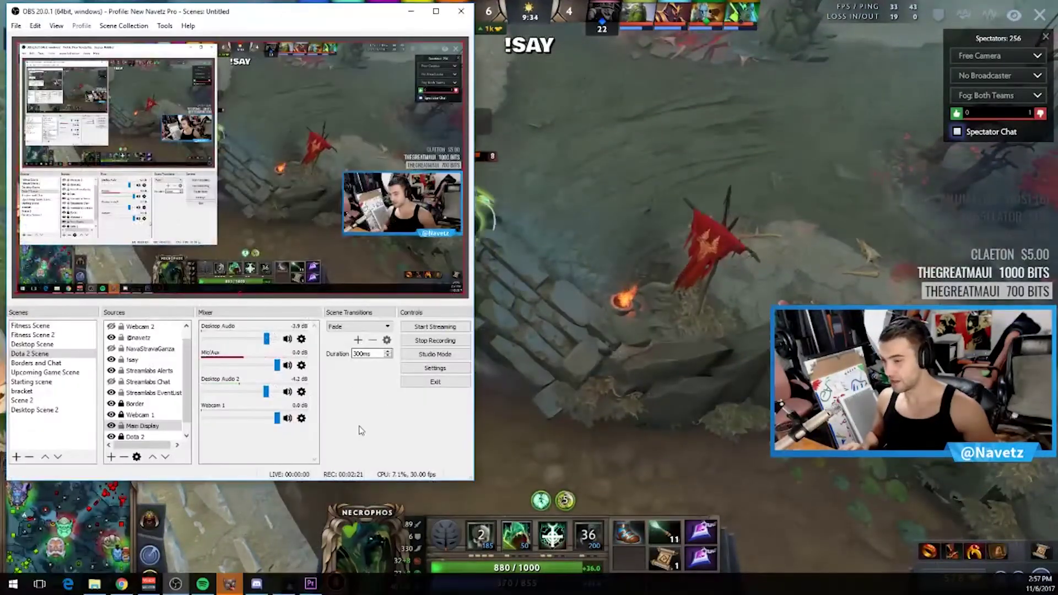
Resume the song in Spotify and return to the Dota 2 match so music and game audio play together.
{"action": "key", "text": "alt+Tab"}
{"action": "left_click", "coordinate": [779, 489]}
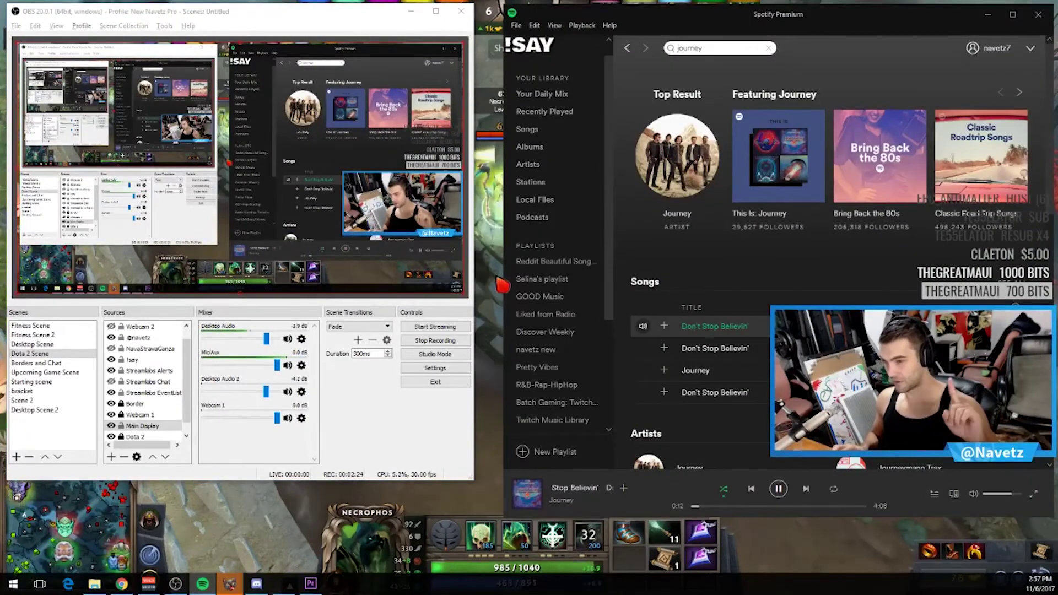
{"action": "key", "text": "alt+Tab"}
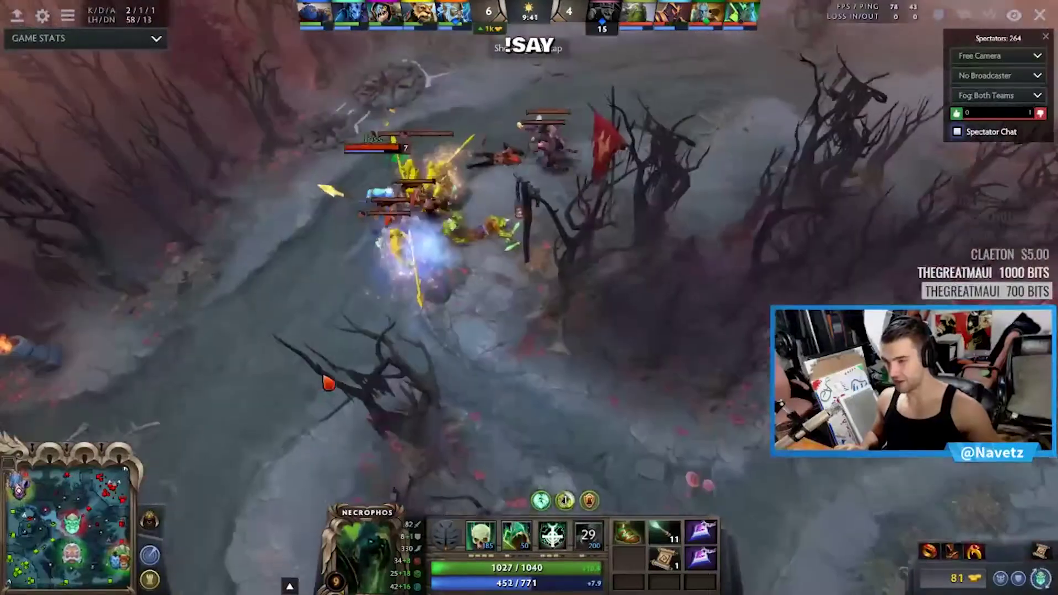
Select several units in the spectated match, including Phantom Lancer, Riki and Fire, and move the camera across the map.
{"action": "left_click", "coordinate": [407, 235]}
{"action": "left_click", "coordinate": [468, 196]}
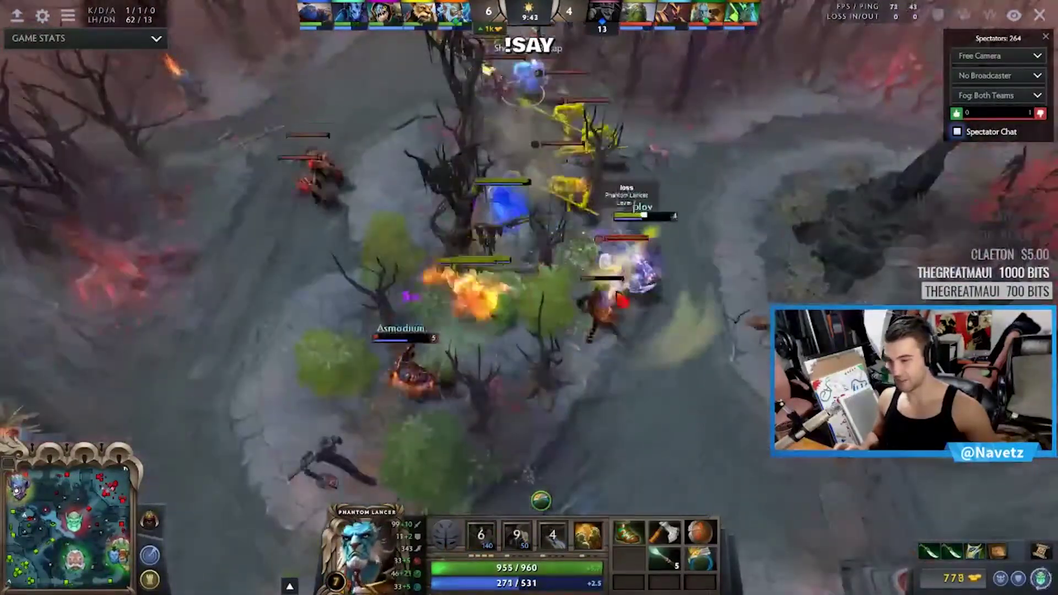
{"action": "left_click", "coordinate": [662, 331]}
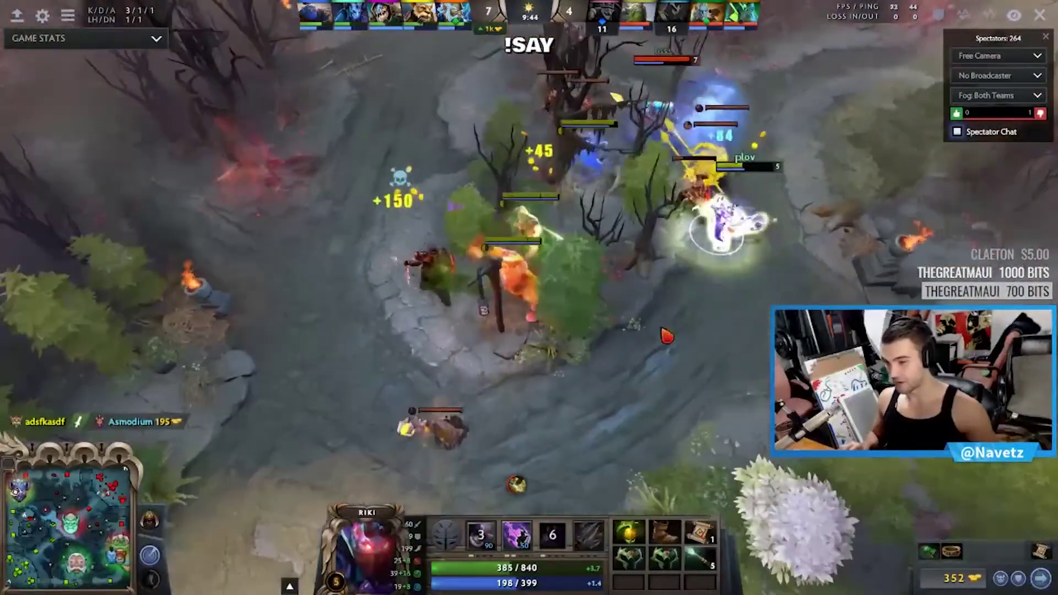
{"action": "left_click", "coordinate": [430, 308]}
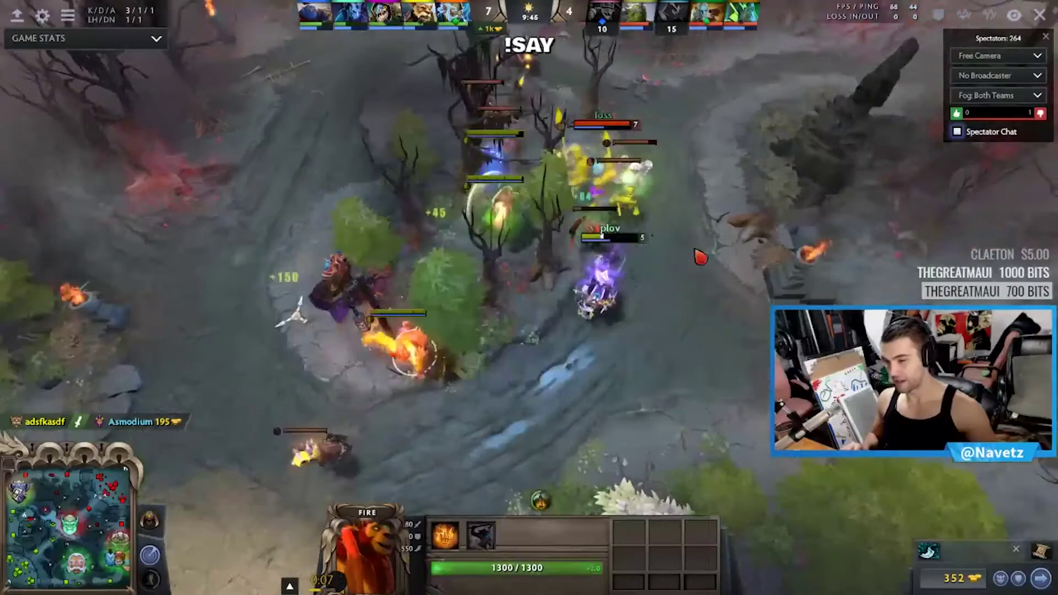
{"action": "left_click", "coordinate": [59, 536]}
{"action": "left_click", "coordinate": [68, 528]}
{"action": "left_click", "coordinate": [554, 232]}
Pause the song in Spotify and return to the spectated match.
{"action": "key", "text": "alt+Tab"}
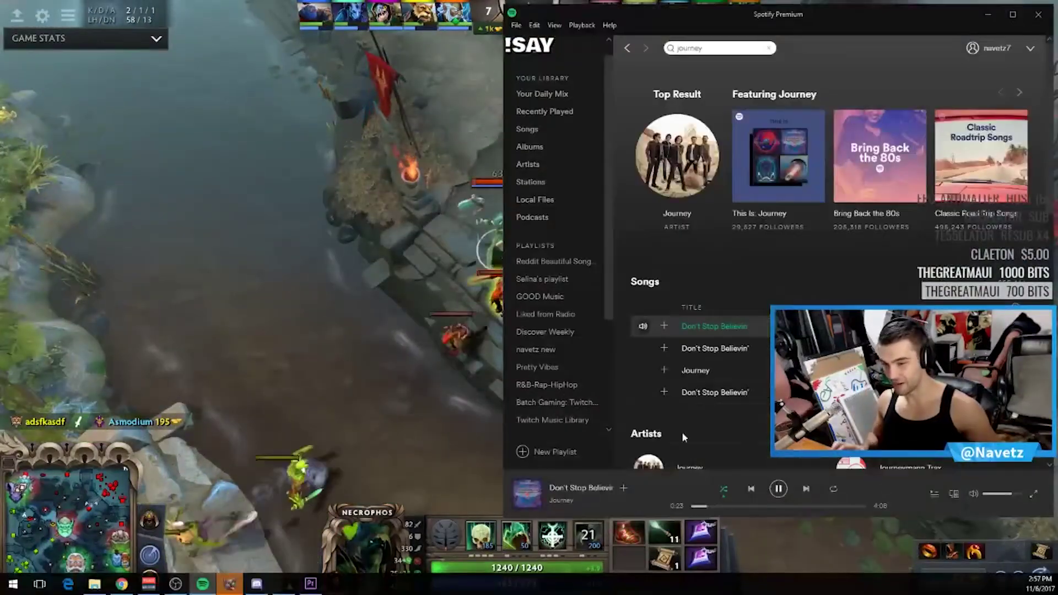
{"action": "left_click", "coordinate": [779, 489]}
{"action": "left_click", "coordinate": [321, 333]}
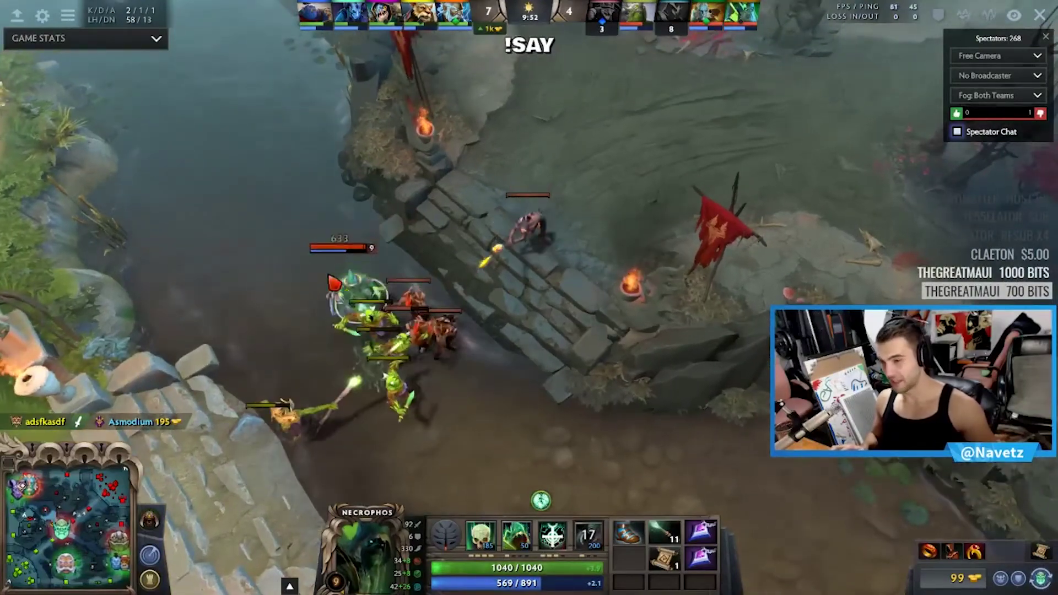
Switch to OBS, stop the current recording and start a new one.
{"action": "key", "text": "alt+Tab"}
{"action": "key", "text": "alt+Tab"}
{"action": "key", "text": "alt+Tab"}
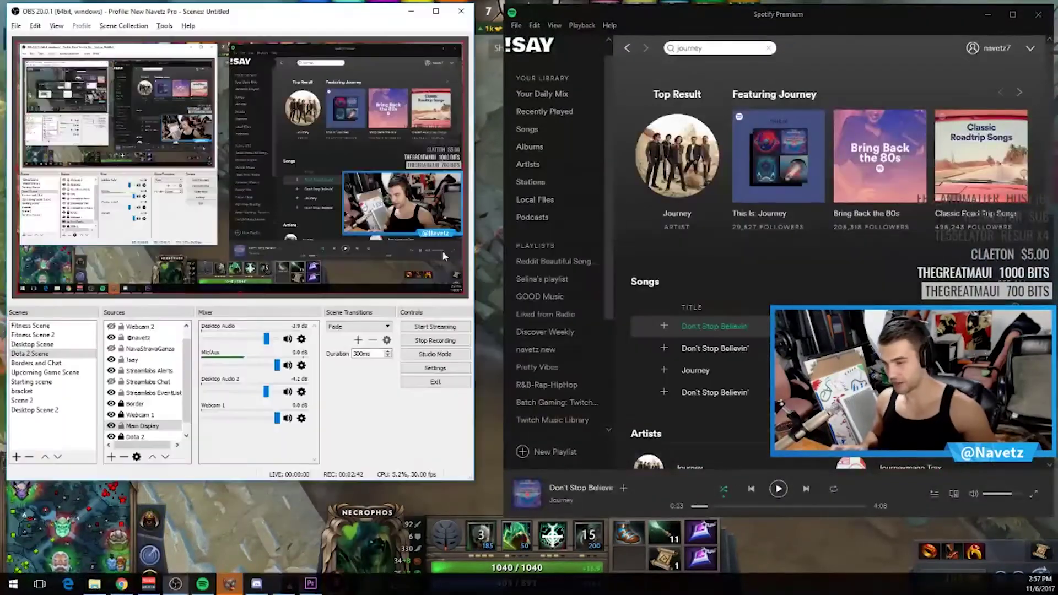
{"action": "left_click", "coordinate": [443, 344]}
{"action": "left_click", "coordinate": [444, 344]}
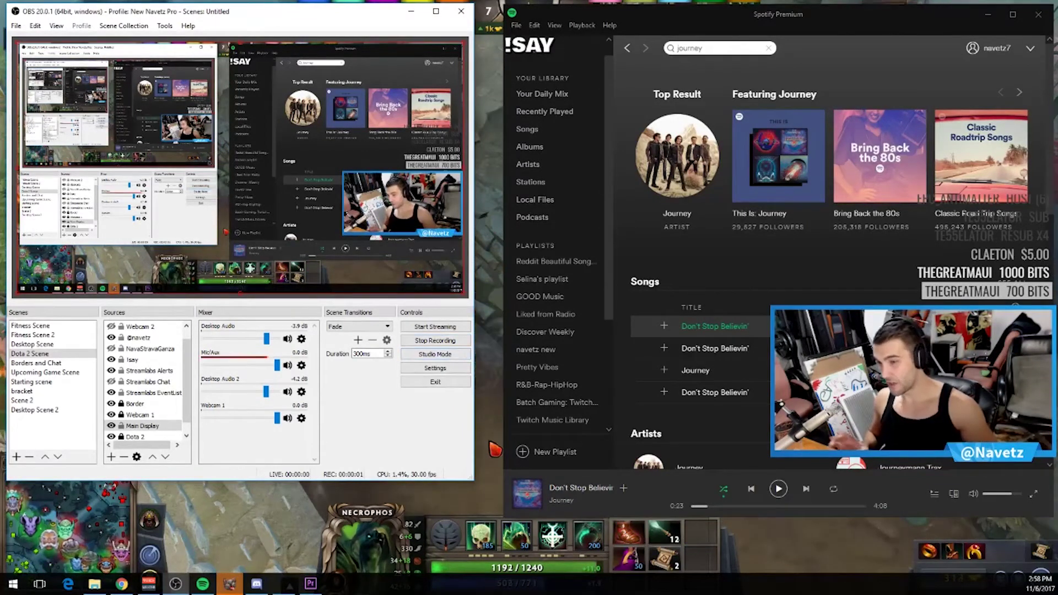
{"action": "key", "text": "alt+Tab"}
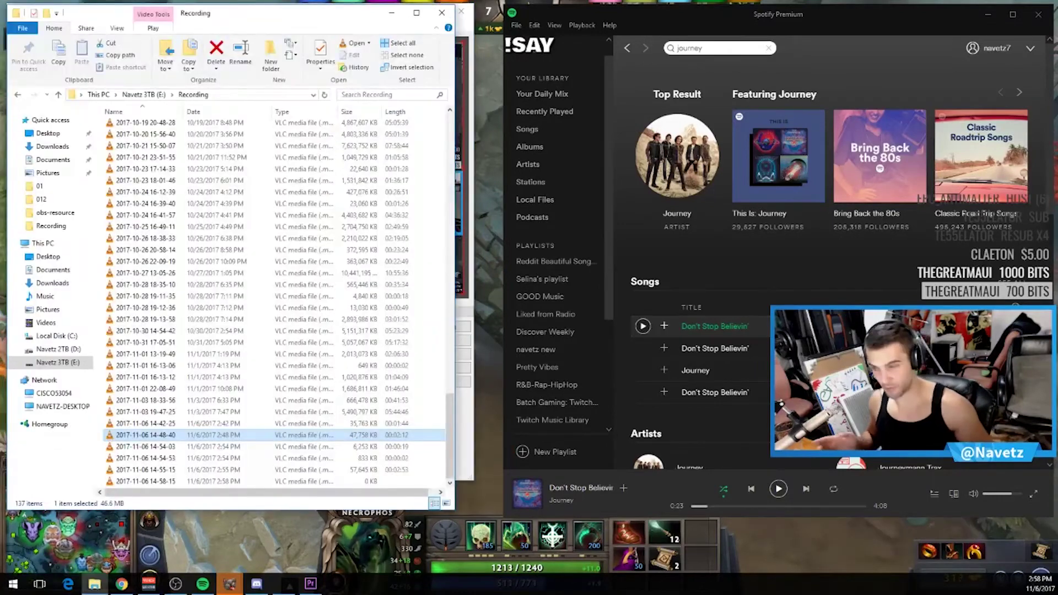
{"action": "left_click", "coordinate": [342, 481]}
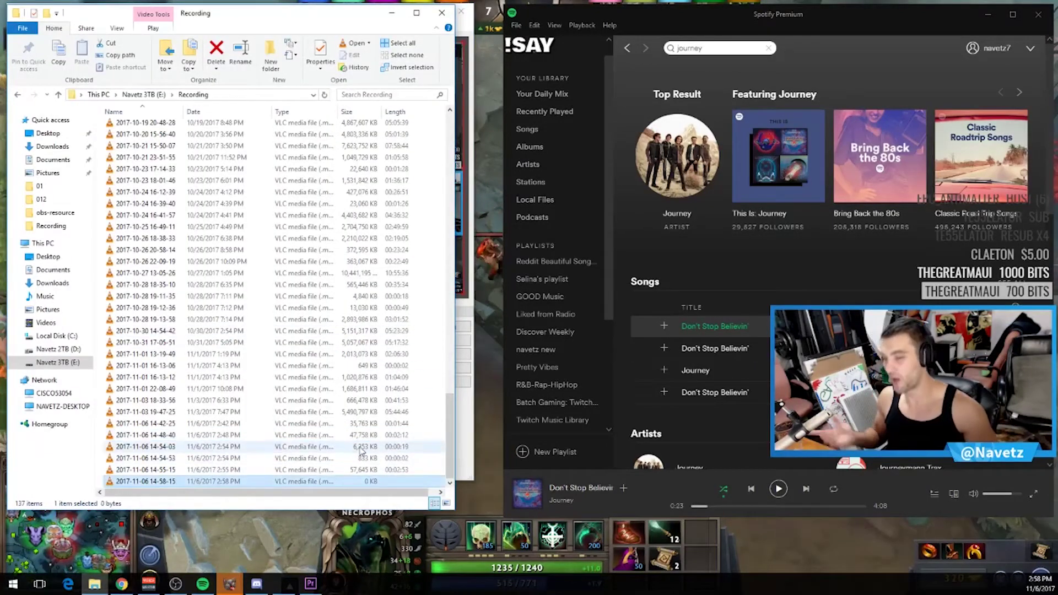
{"action": "left_click", "coordinate": [293, 471]}
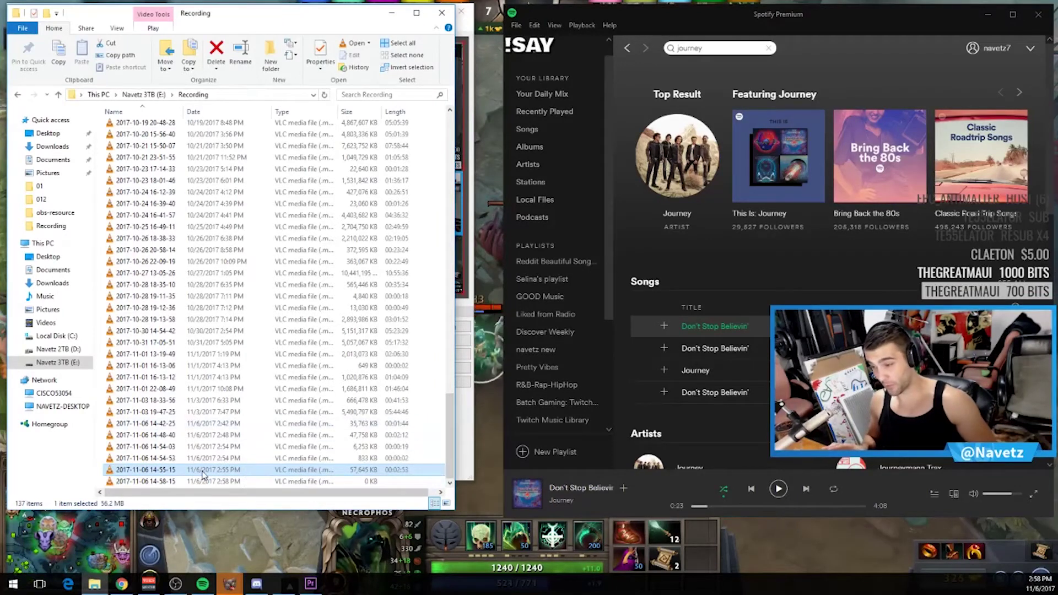
{"action": "left_click_drag", "start_coordinate": [203, 476], "coordinate": [514, 463]}
{"action": "left_click", "coordinate": [543, 417]}
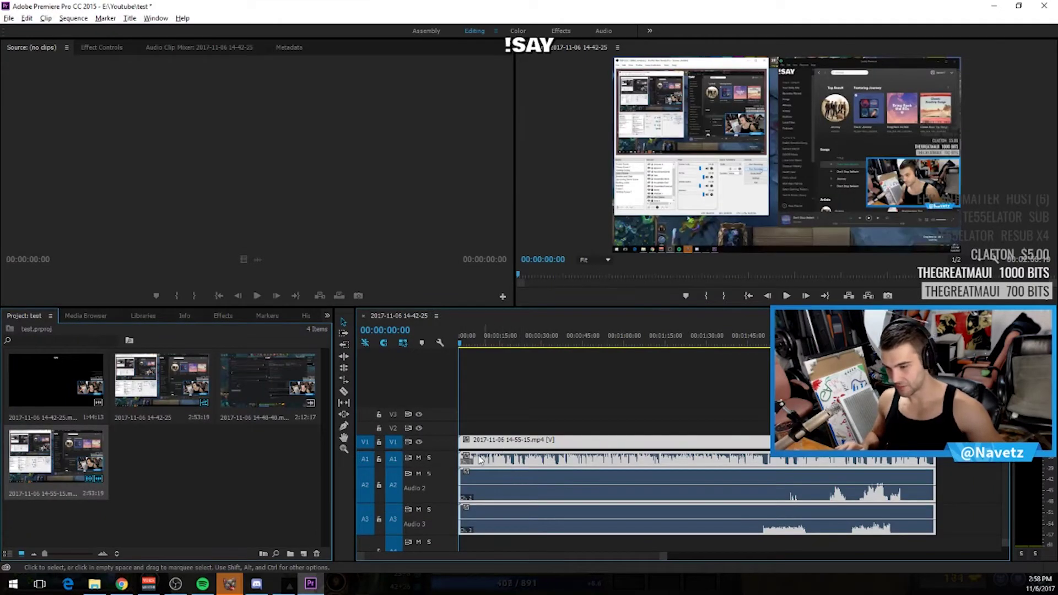
Play the opening seconds of the clip on the timeline to check the microphone track, stopping at about nine seconds.
{"action": "key", "text": "equal"}
{"action": "key", "text": "equal"}
{"action": "key", "text": "equal"}
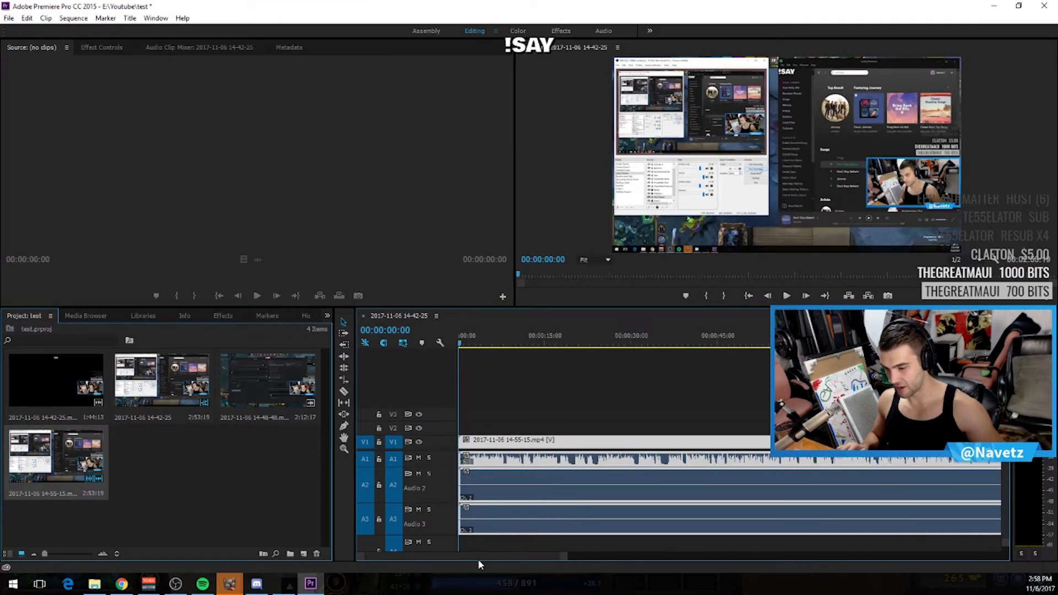
{"action": "left_click", "coordinate": [486, 343]}
{"action": "key", "text": "space"}
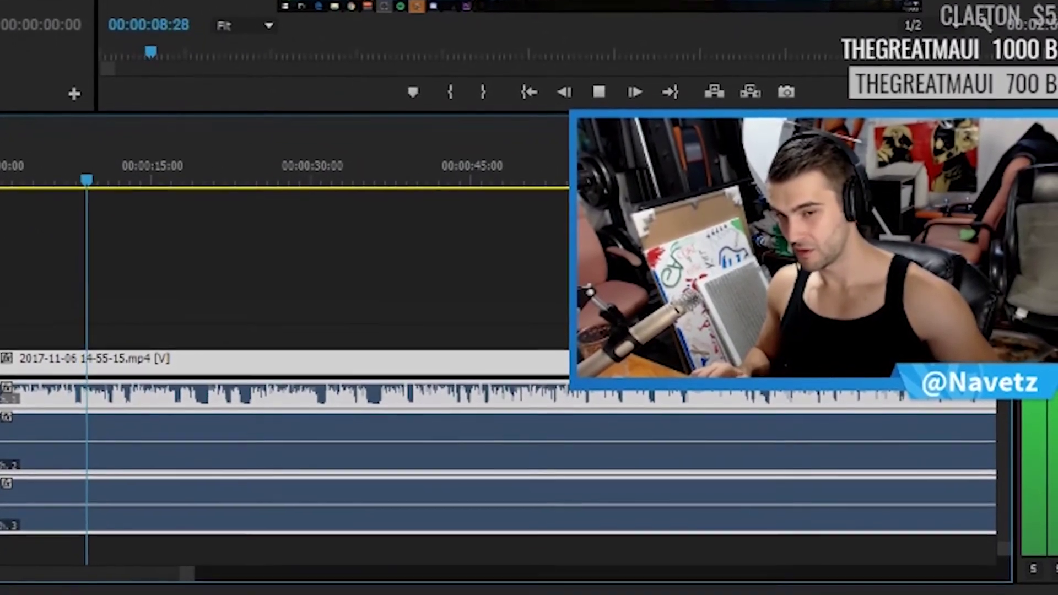
{"action": "key", "text": "space"}
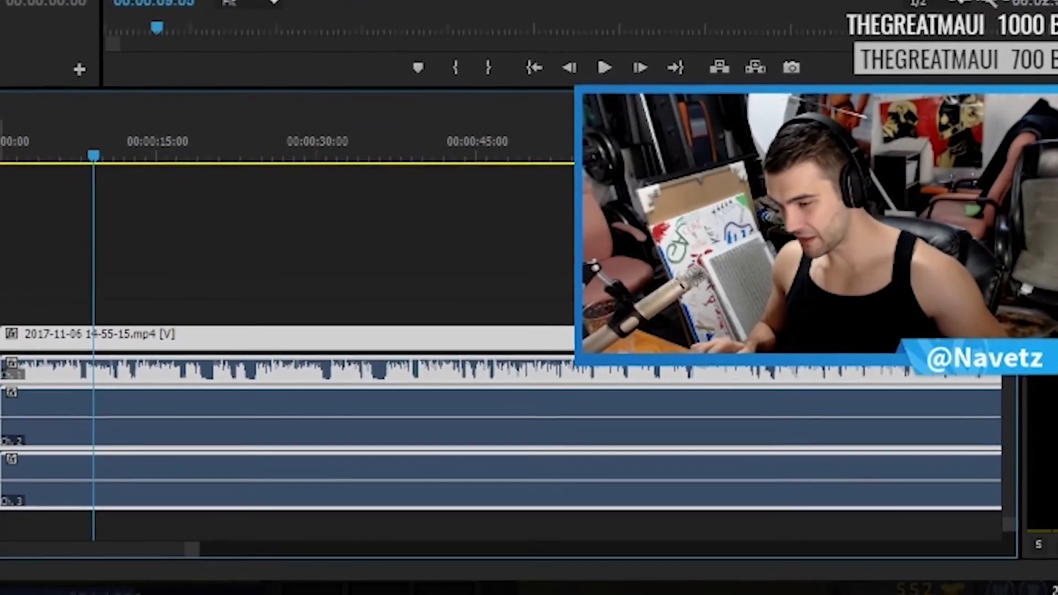
Enlarge the audio tracks and play a short section around 00:02:16 to check the game audio on Audio 2.
{"action": "scroll", "coordinate": [3, 364], "scroll_direction": "down", "scroll_amount": 2}
{"action": "scroll", "coordinate": [2, 364], "scroll_direction": "up", "scroll_amount": 5}
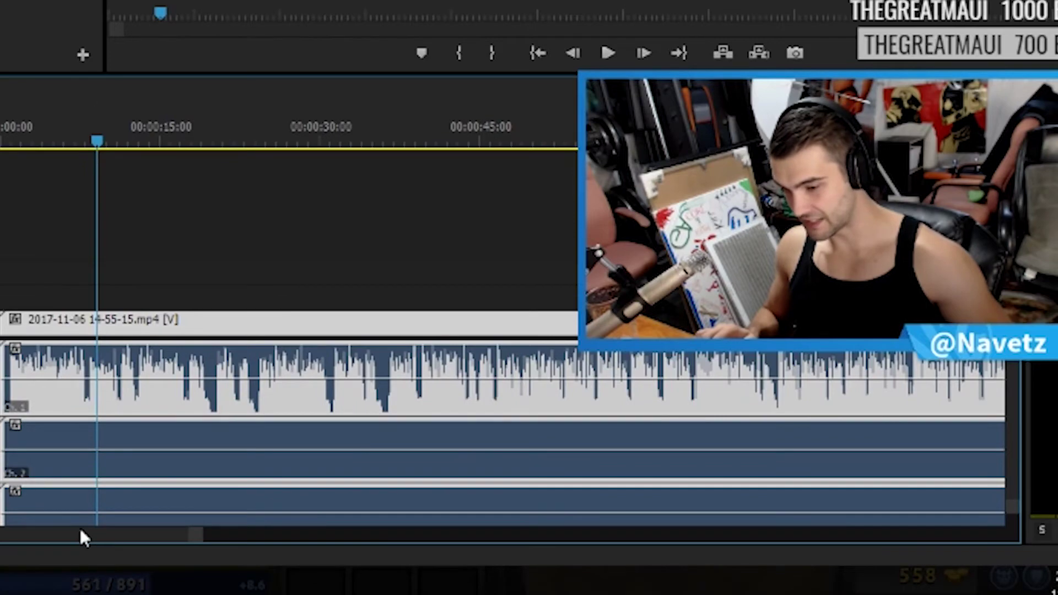
{"action": "left_click_drag", "start_coordinate": [79, 528], "coordinate": [201, 533]}
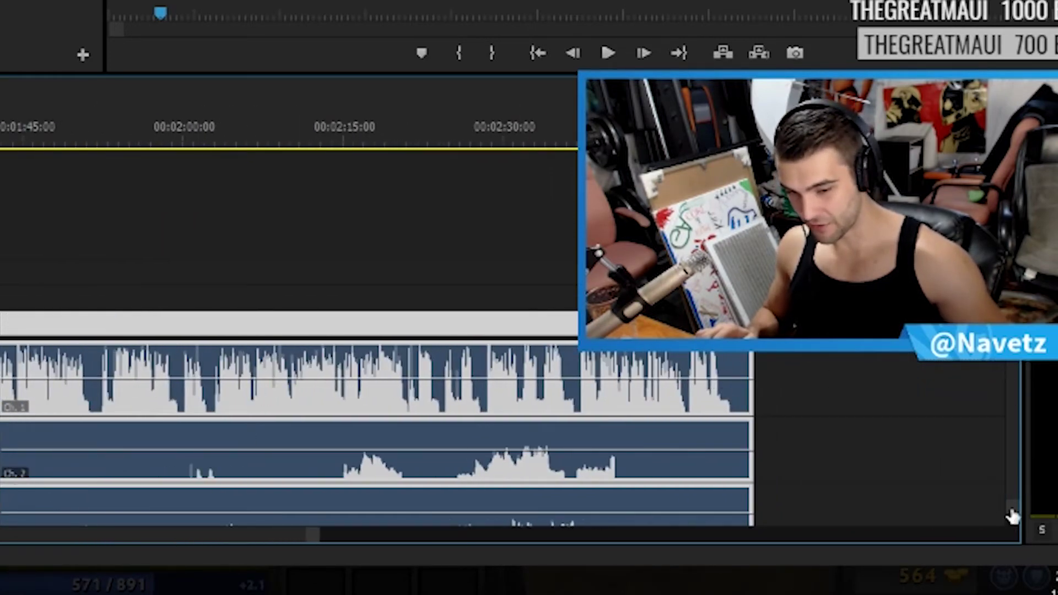
{"action": "left_click_drag", "start_coordinate": [1016, 515], "coordinate": [1011, 510]}
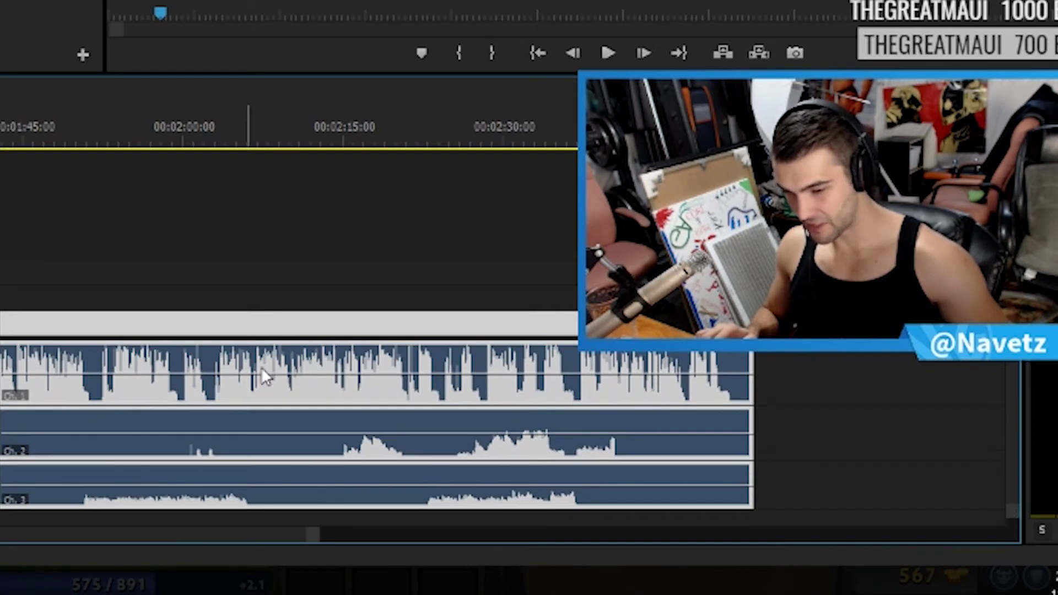
{"action": "left_click_drag", "start_coordinate": [348, 138], "coordinate": [330, 141]}
{"action": "key", "text": "space"}
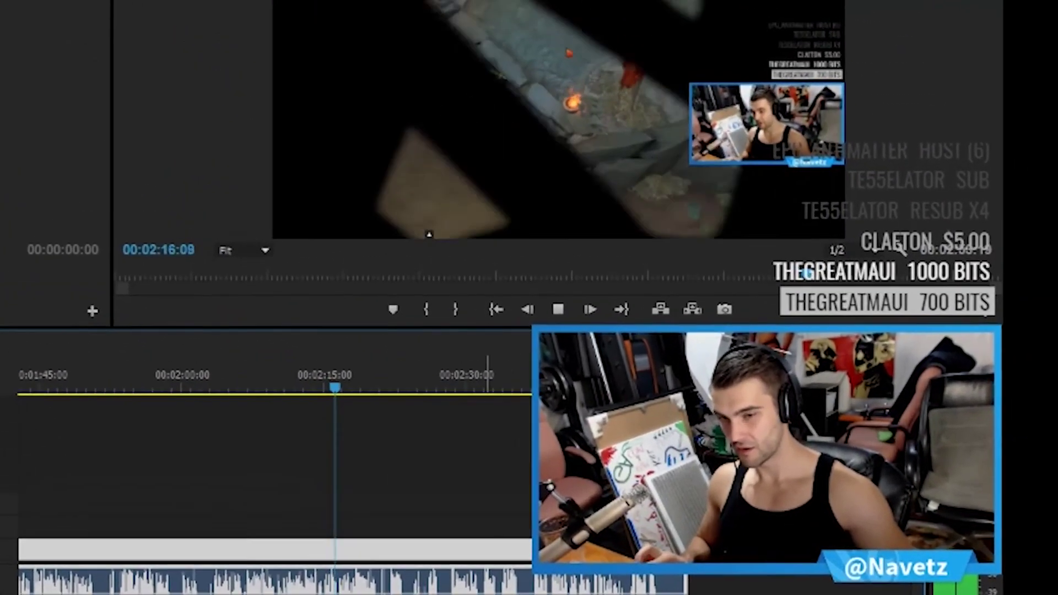
{"action": "key", "text": "space"}
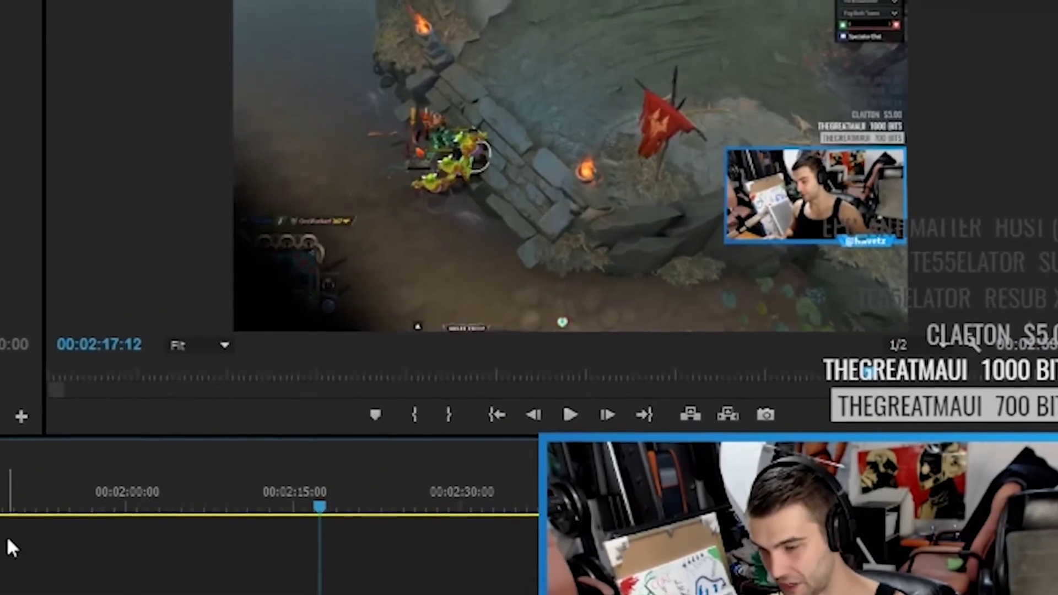
Play the section from about 00:01:49 to check the music on Audio 3, and replay the game audio around 00:02:16.
{"action": "left_click", "coordinate": [59, 429]}
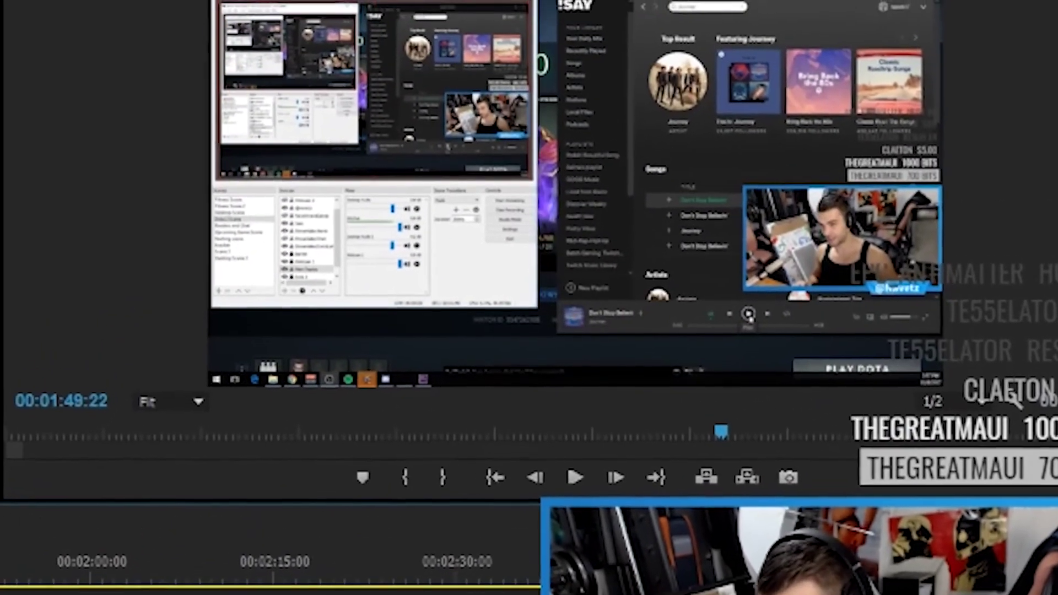
{"action": "key", "text": "space"}
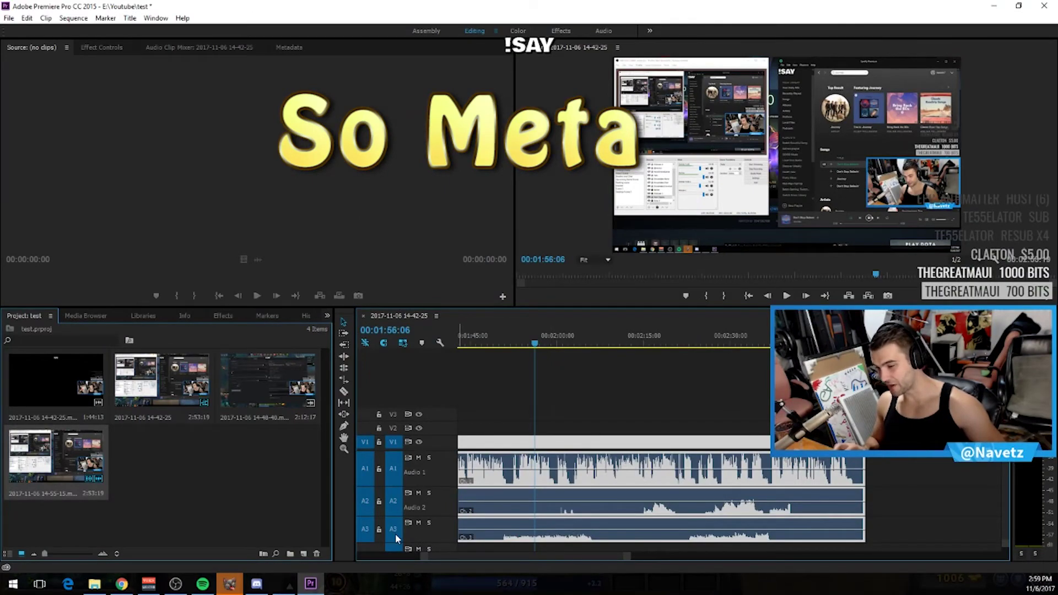
{"action": "left_click", "coordinate": [653, 348]}
{"action": "key", "text": "space"}
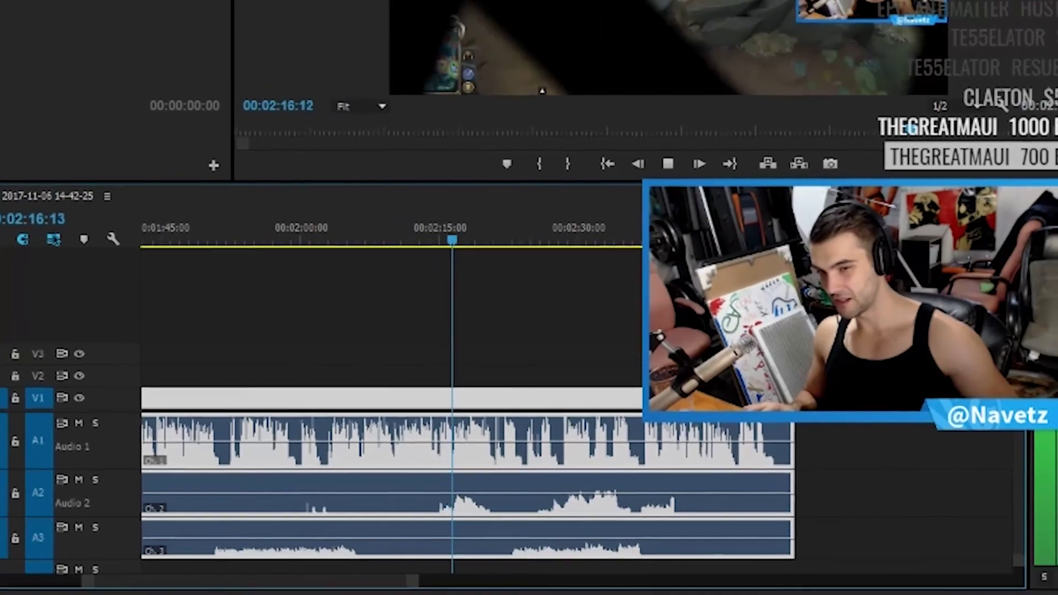
{"action": "key", "text": "space"}
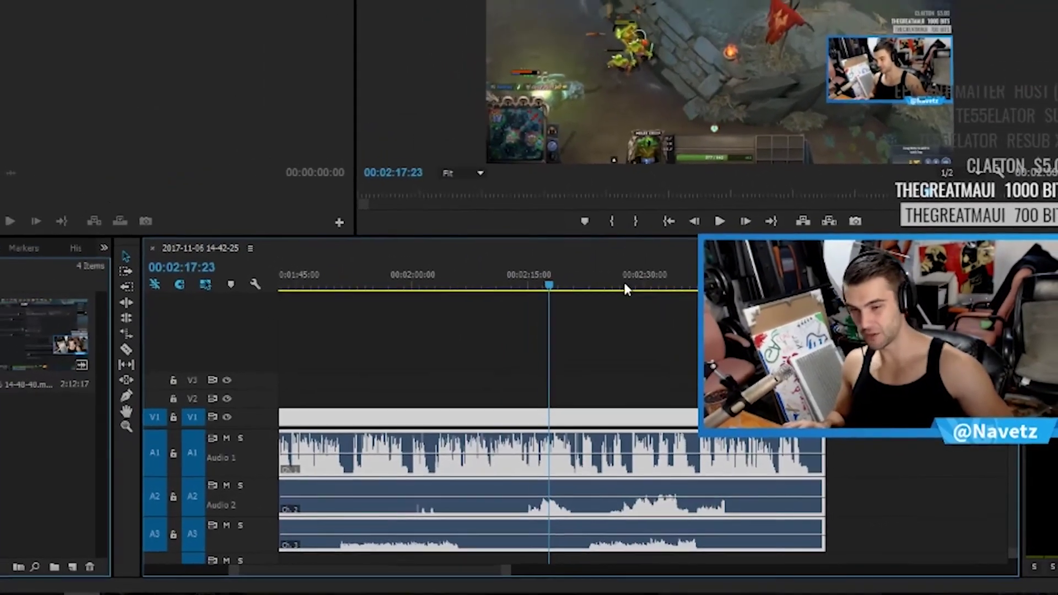
Play the section just before 00:02:28 where Audio 2 and Audio 3 both contain sound.
{"action": "left_click", "coordinate": [596, 264]}
{"action": "left_click_drag", "start_coordinate": [643, 292], "coordinate": [633, 292]}
{"action": "key", "text": "space"}
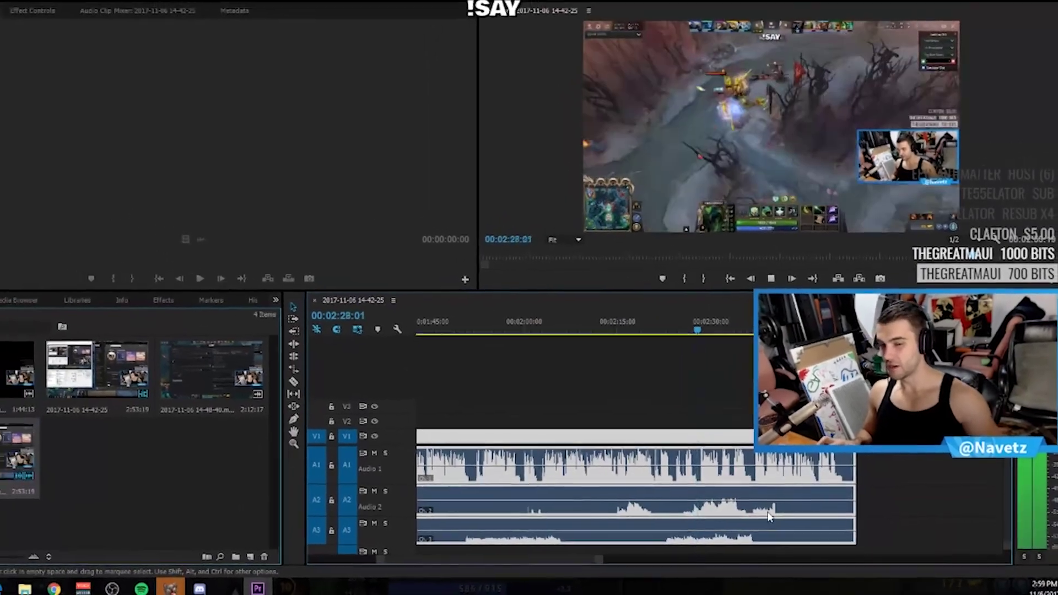